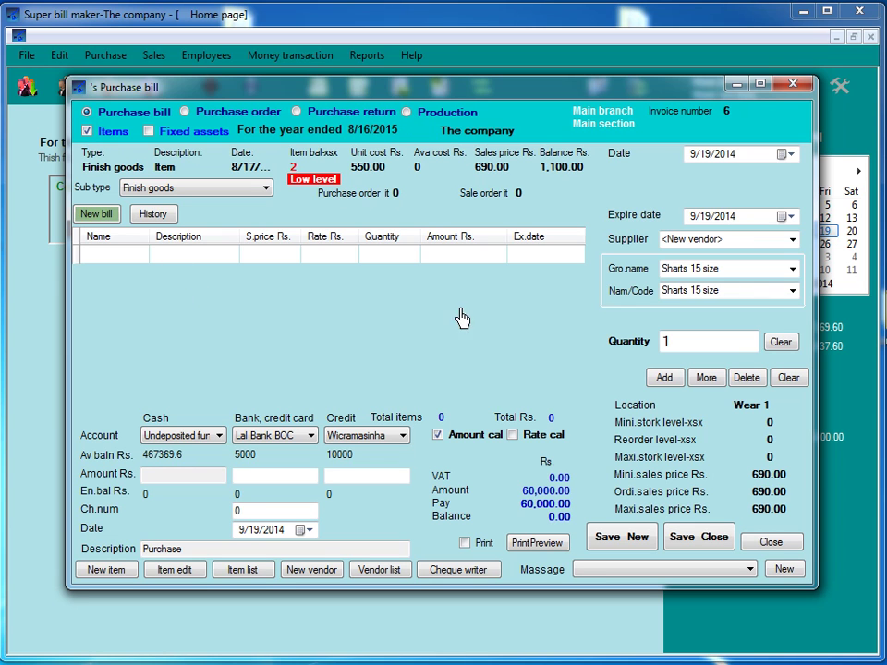
{"action": "left_click", "coordinate": [792, 84]}
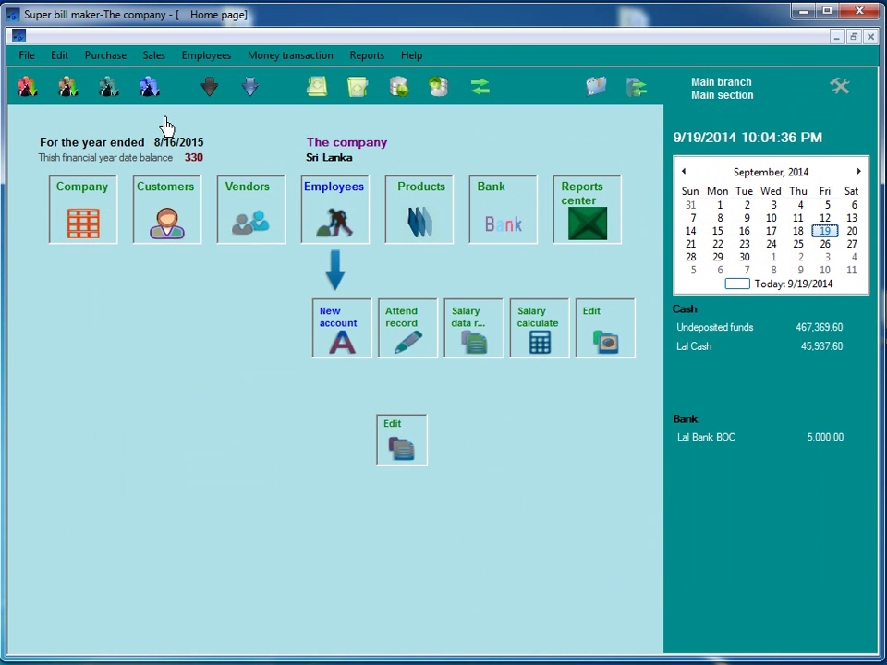
{"action": "left_click", "coordinate": [319, 92]}
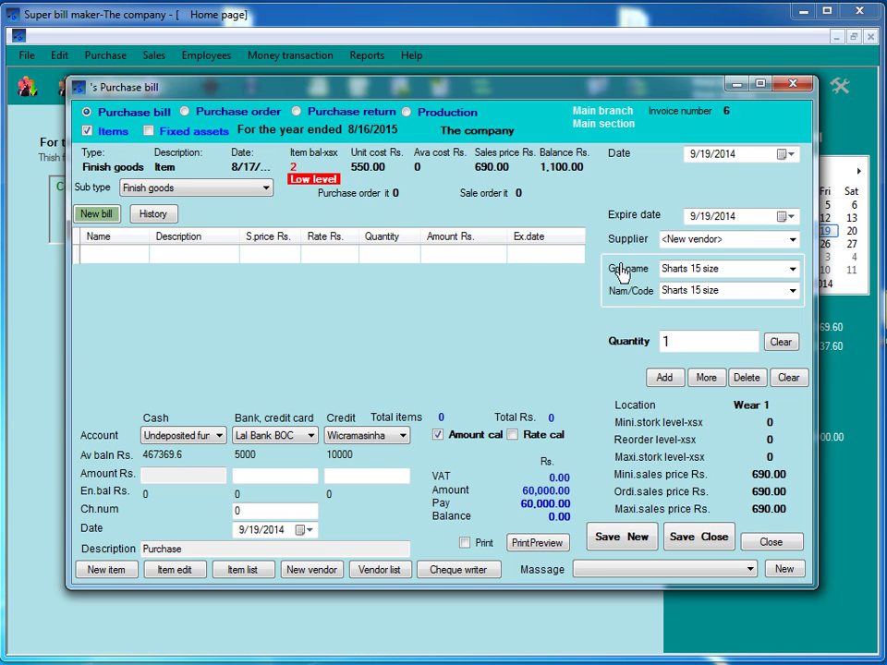
{"action": "left_click", "coordinate": [792, 83]}
{"action": "mouse_move", "coordinate": [233, 196]}
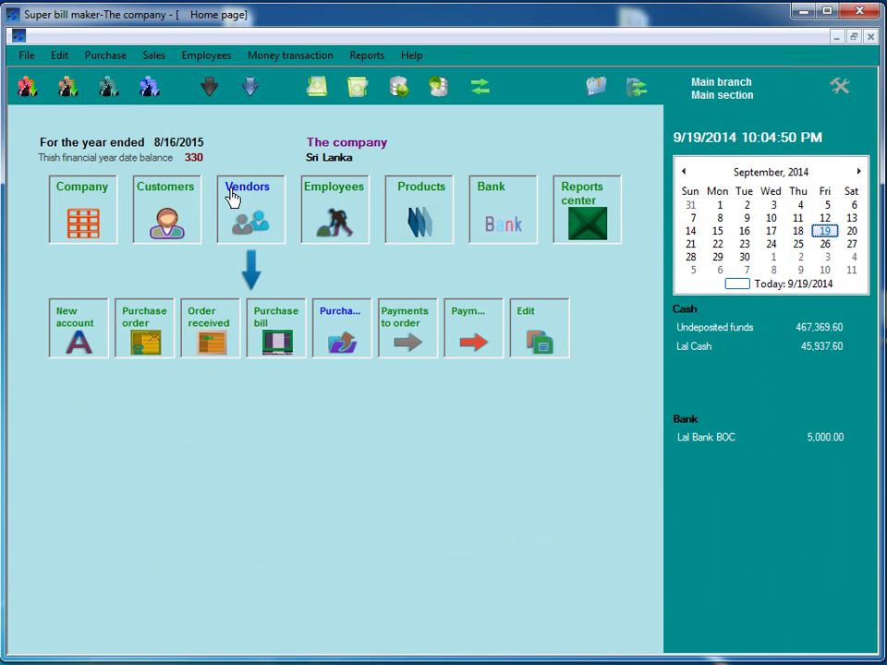
{"action": "left_click", "coordinate": [265, 329]}
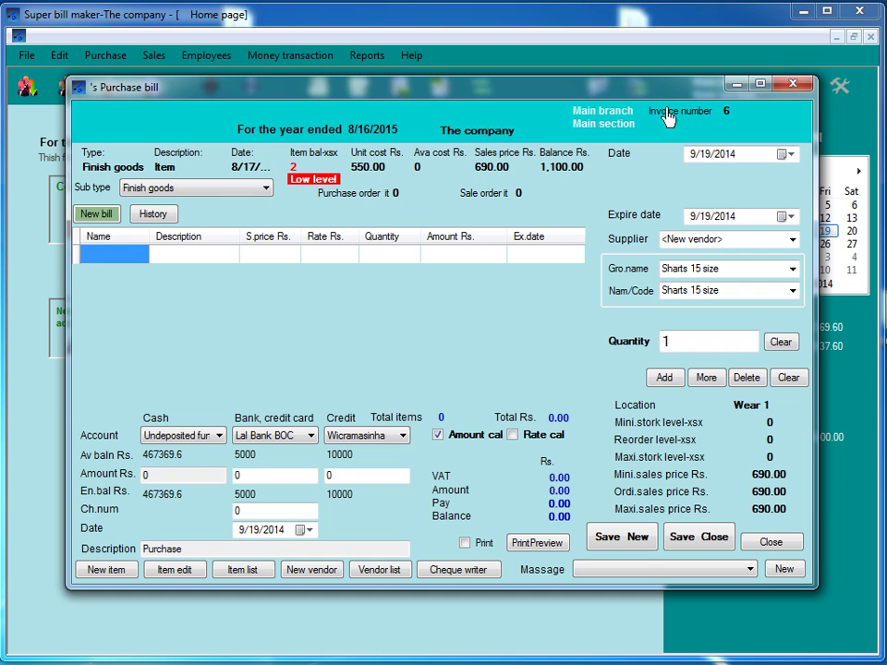
{"action": "left_click", "coordinate": [789, 85]}
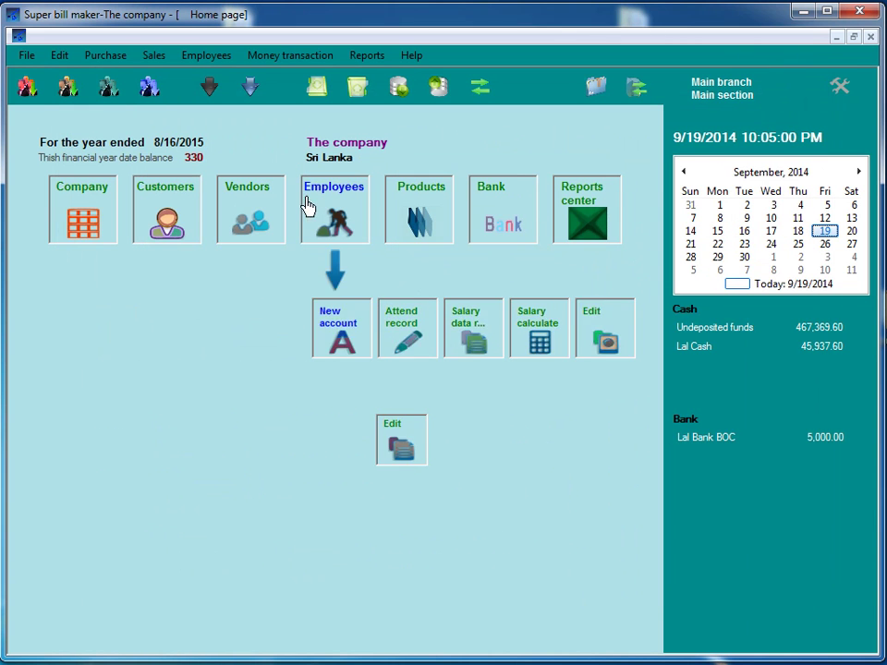
Start a new purchase bill for the listed vendor from the vendor's Invoices/Bill records
{"action": "left_click", "coordinate": [246, 208]}
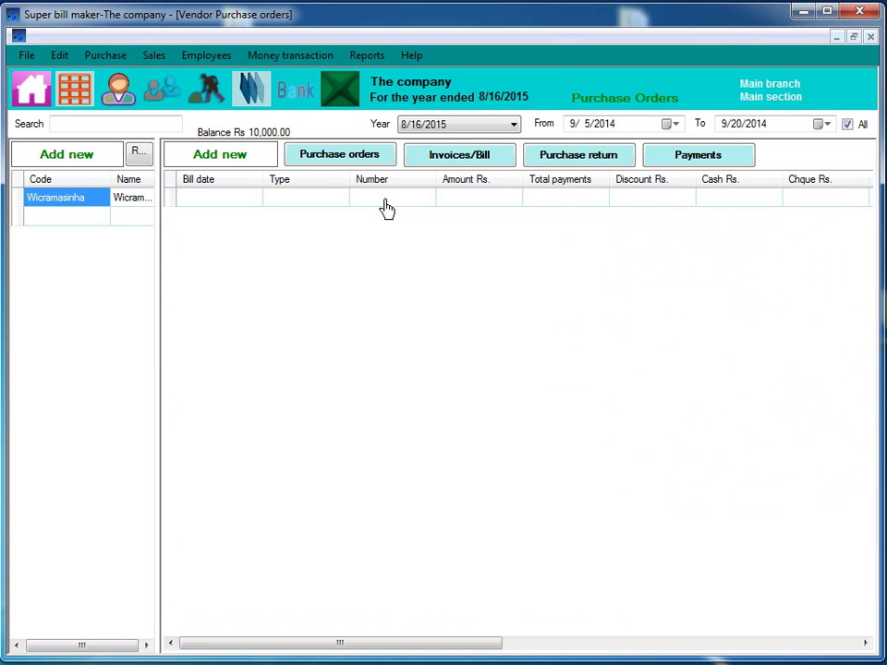
{"action": "left_click", "coordinate": [480, 163]}
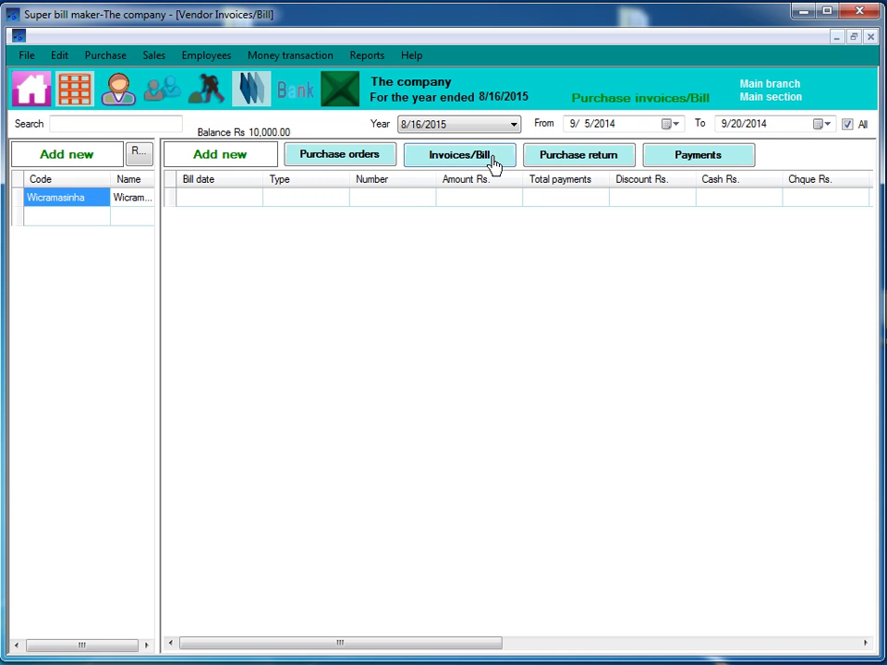
{"action": "left_click", "coordinate": [228, 160]}
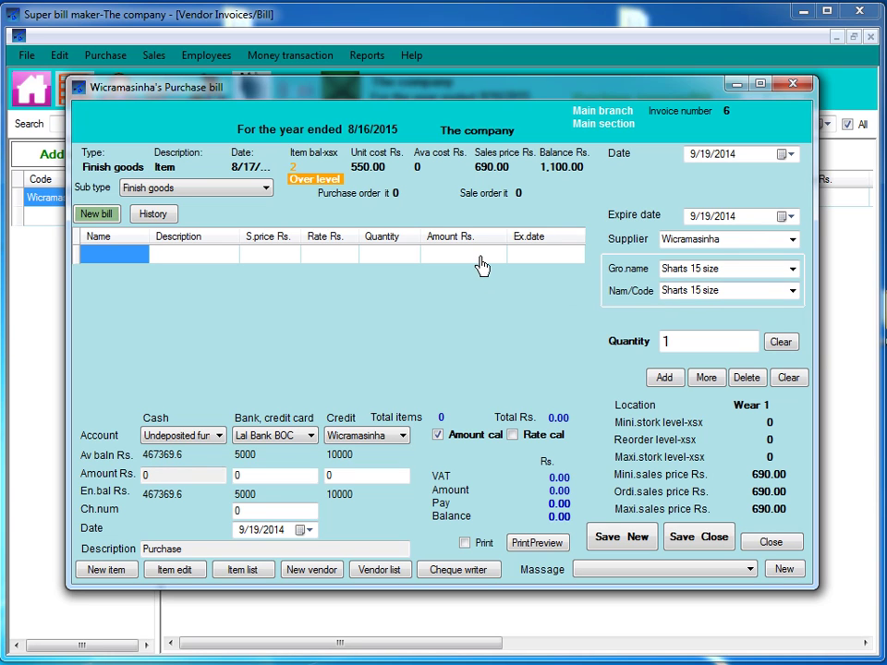
Add the item Electric iron D100 to the purchase bill with a quantity of 10 and update its amount
{"action": "left_click", "coordinate": [735, 297]}
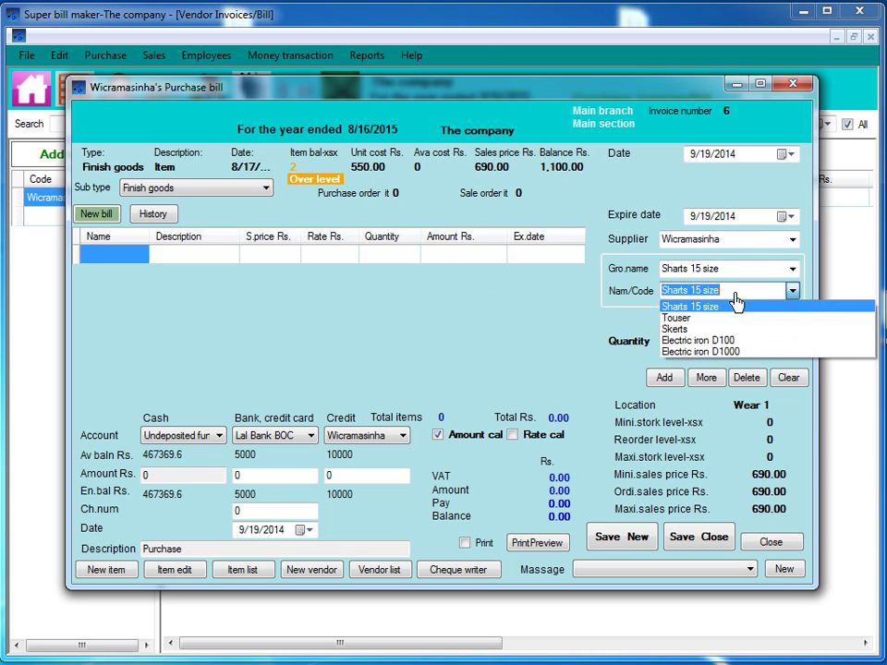
{"action": "left_click", "coordinate": [727, 347]}
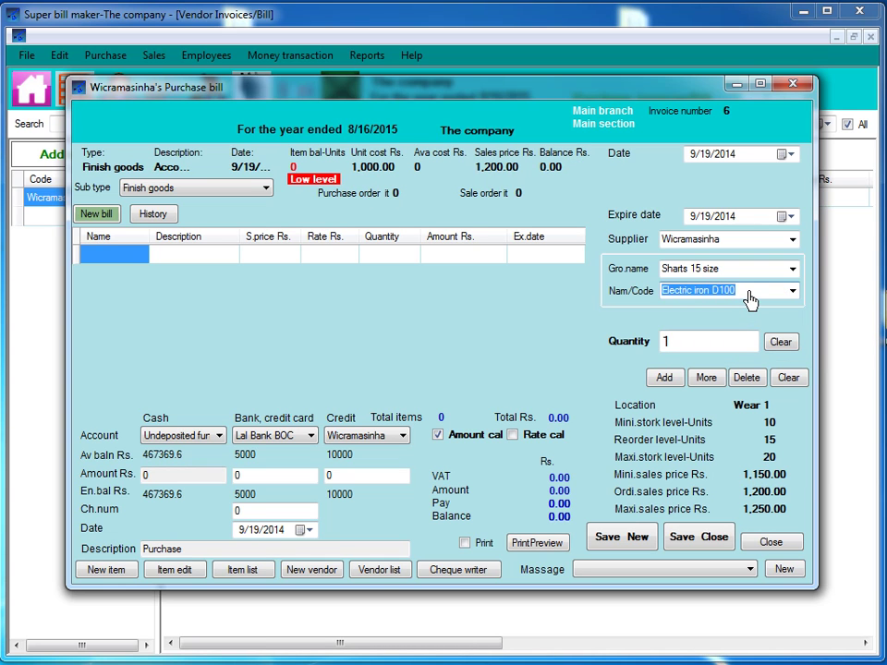
{"action": "left_click", "coordinate": [749, 294]}
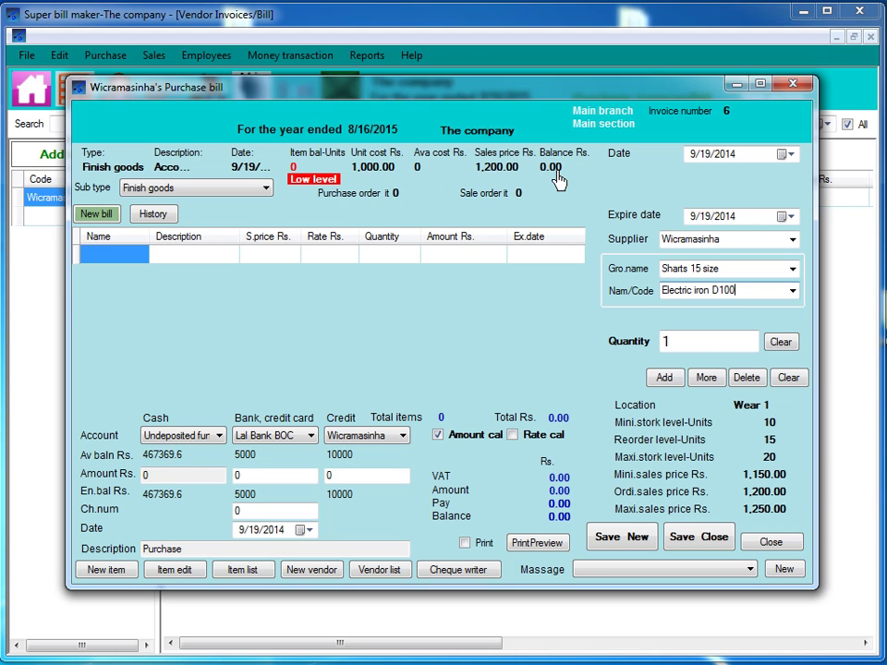
{"action": "left_click", "coordinate": [667, 379]}
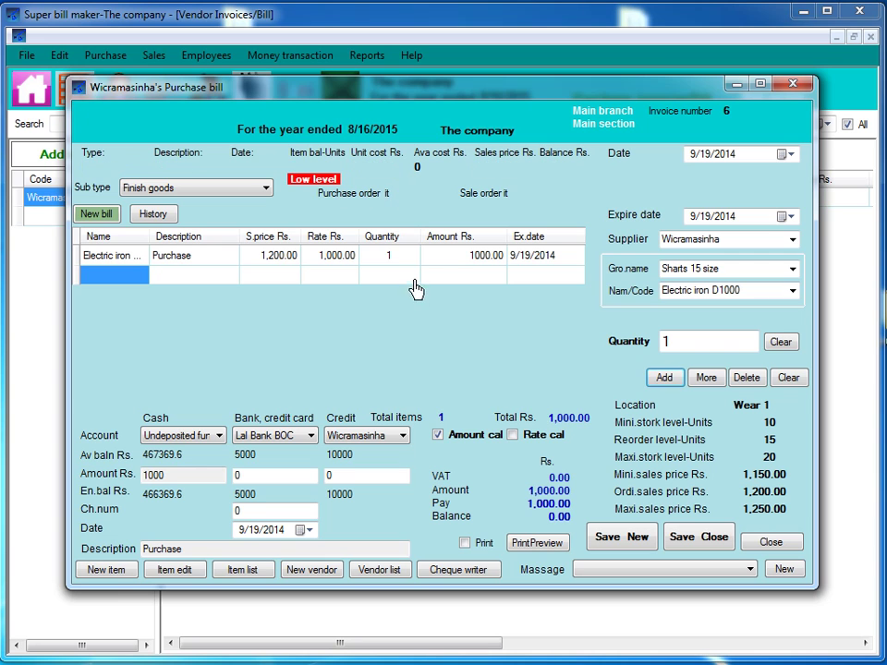
{"action": "left_click", "coordinate": [394, 260]}
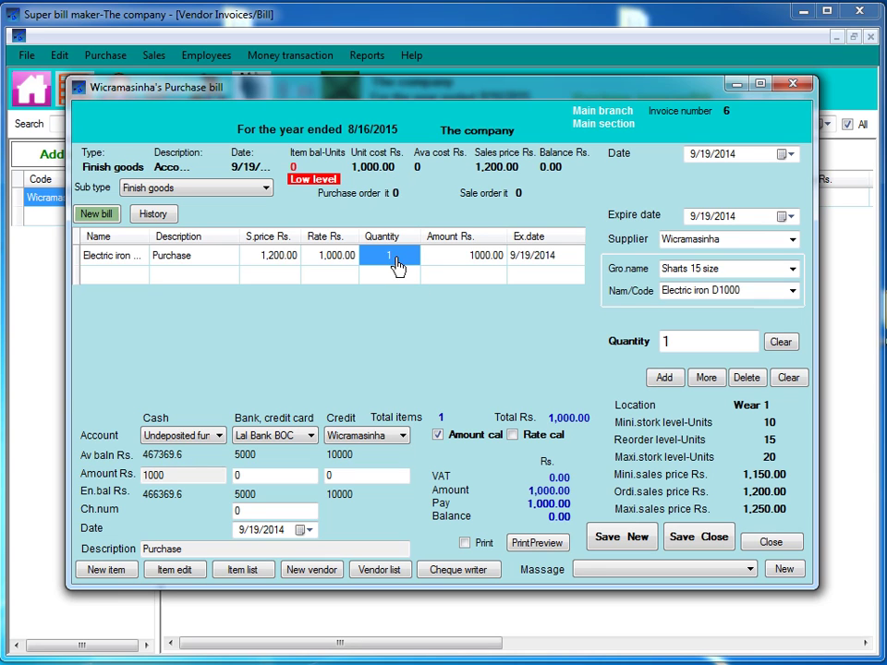
{"action": "left_click", "coordinate": [396, 263]}
{"action": "type", "text": "0"}
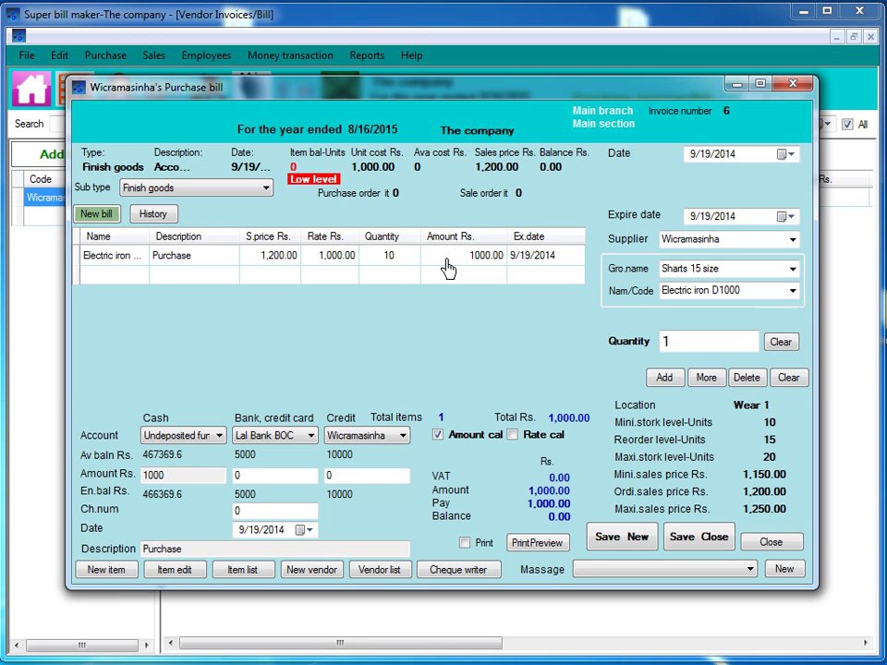
{"action": "left_click", "coordinate": [447, 267]}
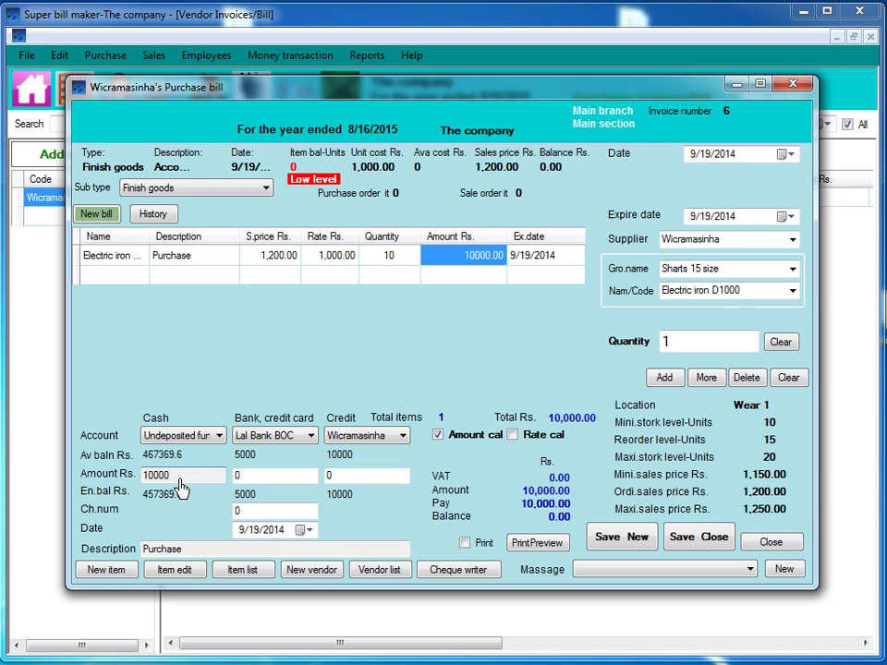
Add the item Electric iron D1000 as the second bill line with a quantity of 20 and update its amount
{"action": "left_click", "coordinate": [729, 292]}
{"action": "left_click", "coordinate": [706, 351]}
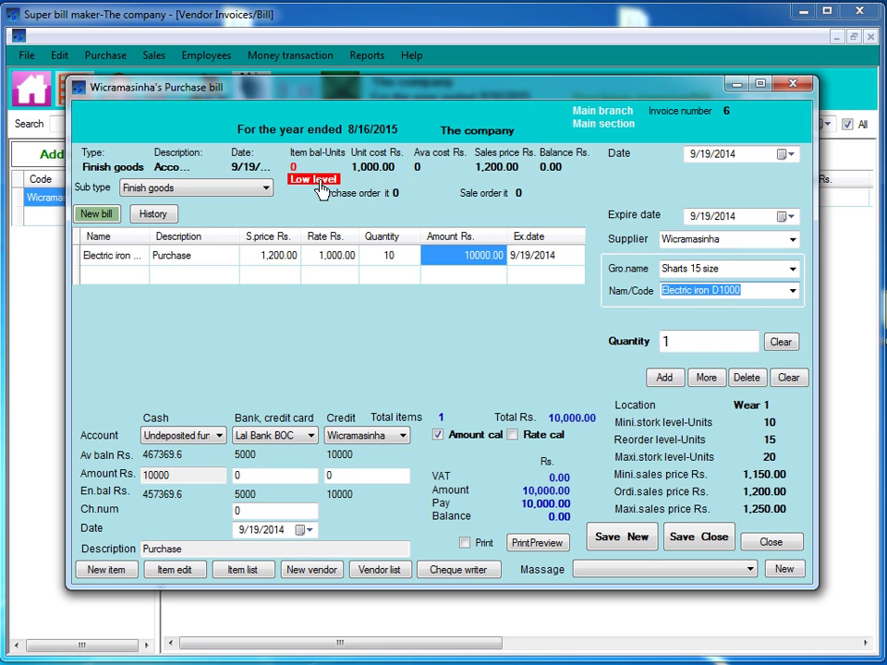
{"action": "left_click", "coordinate": [665, 377]}
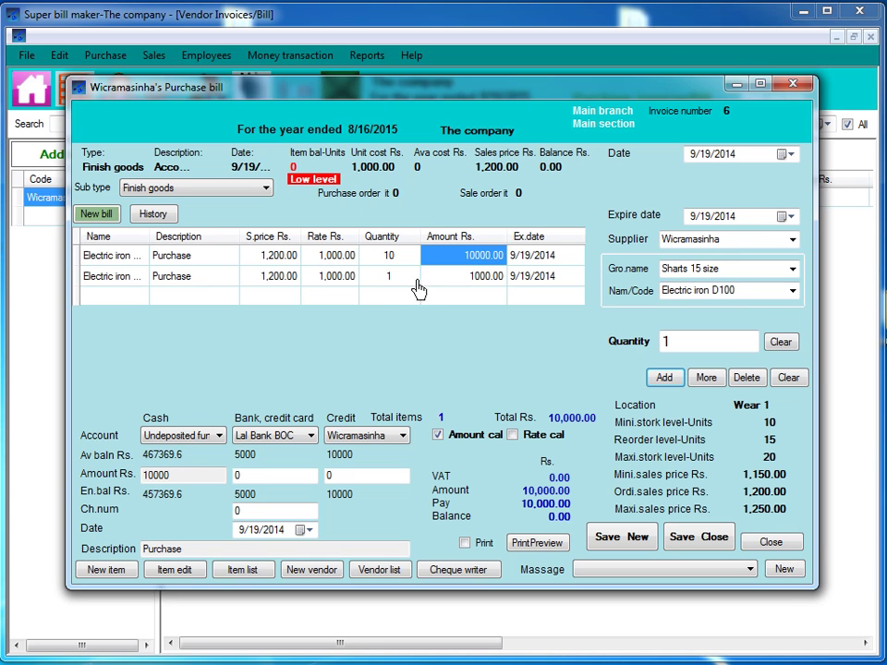
{"action": "left_click", "coordinate": [414, 280]}
{"action": "type", "text": "20"}
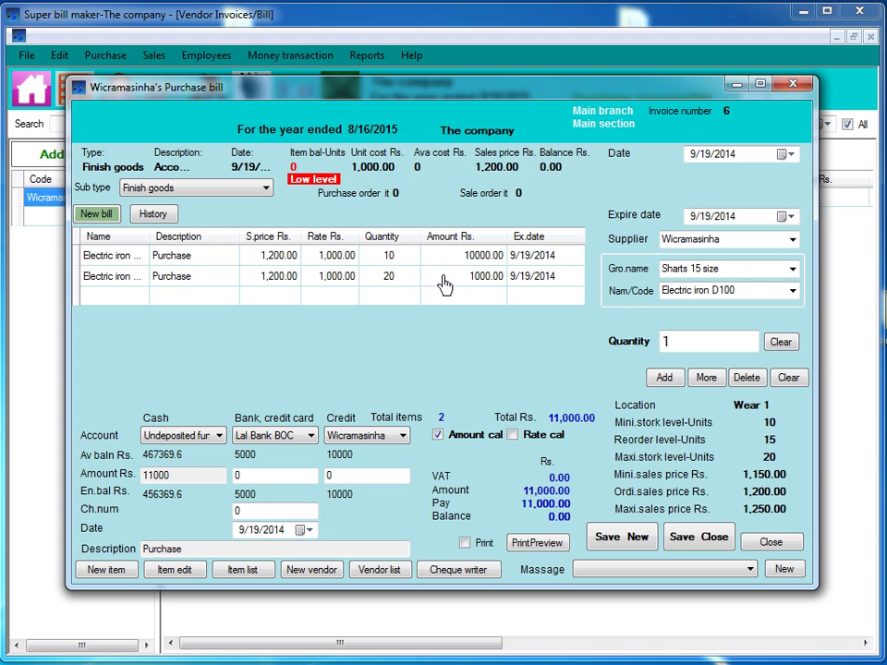
{"action": "key", "text": "Tab"}
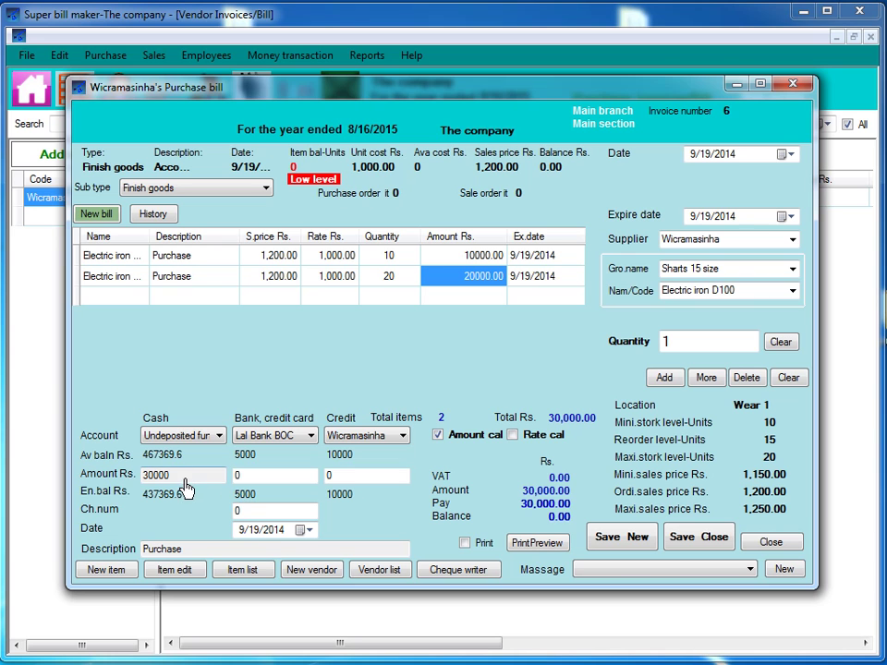
Keep Undeposited funds as the cash account and assign 10000 of the payment to the bank account Lal Bank BOC
{"action": "left_click", "coordinate": [180, 440]}
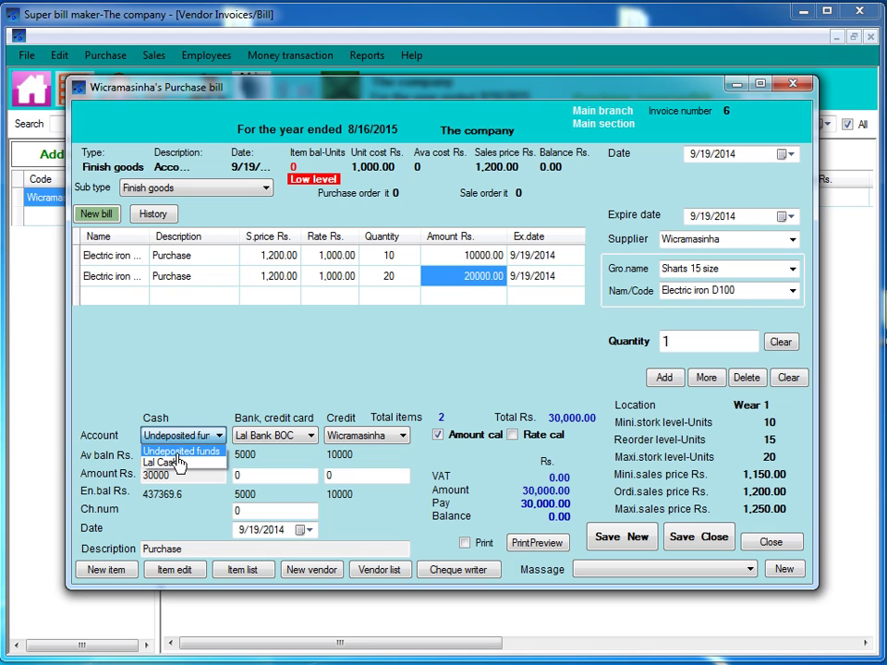
{"action": "left_click", "coordinate": [177, 453]}
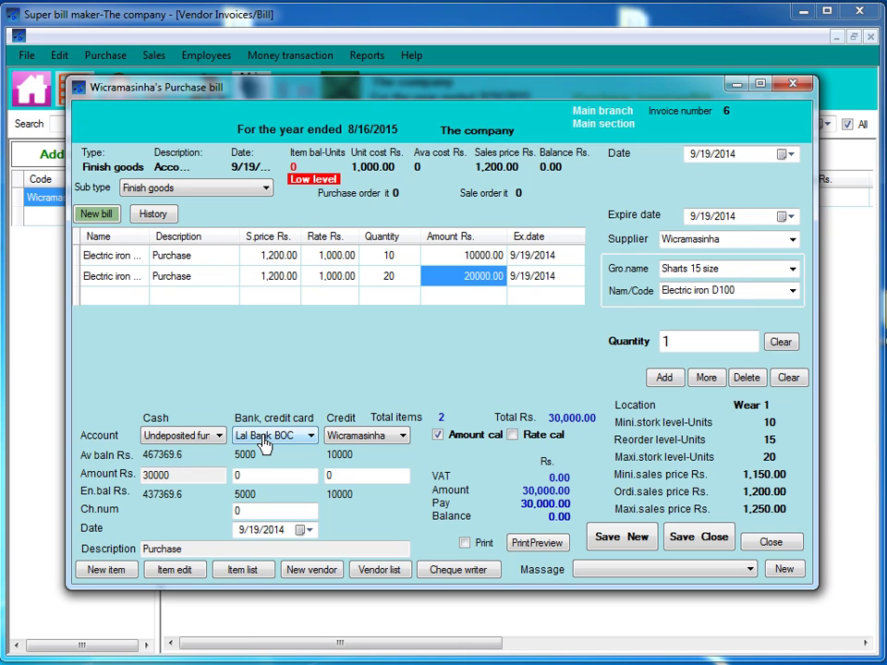
{"action": "left_click", "coordinate": [242, 475]}
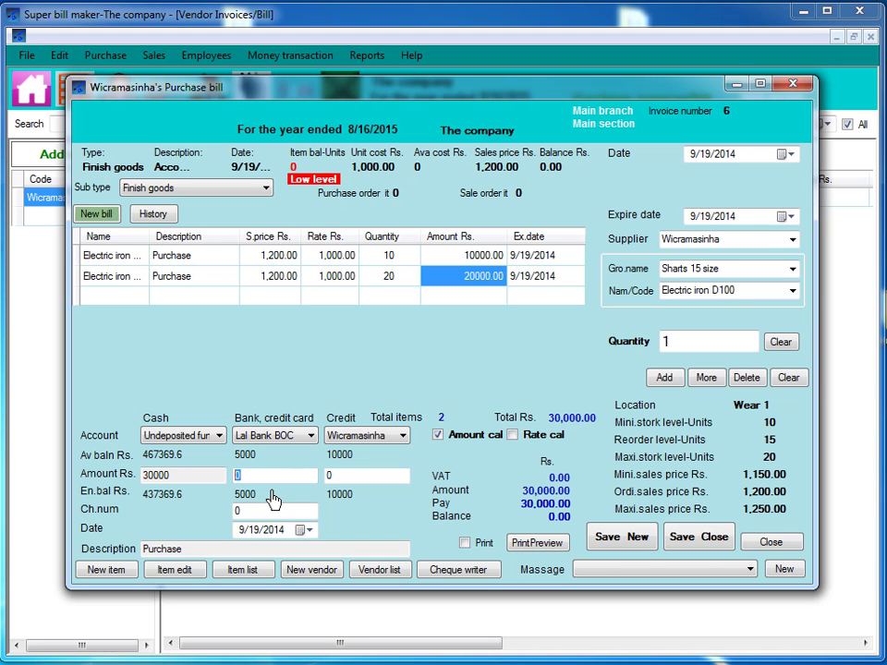
{"action": "type", "text": "10000"}
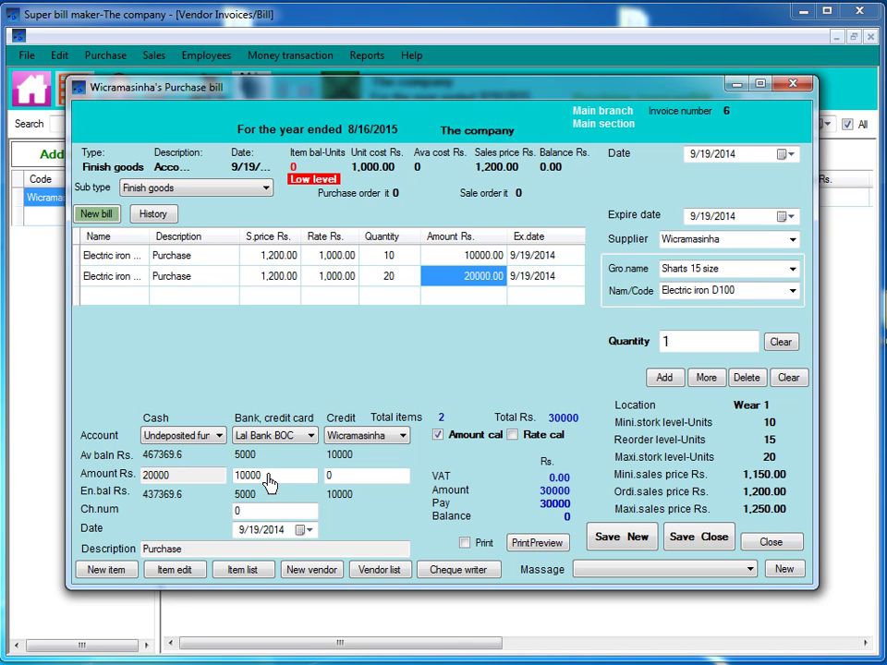
{"action": "left_click", "coordinate": [457, 255]}
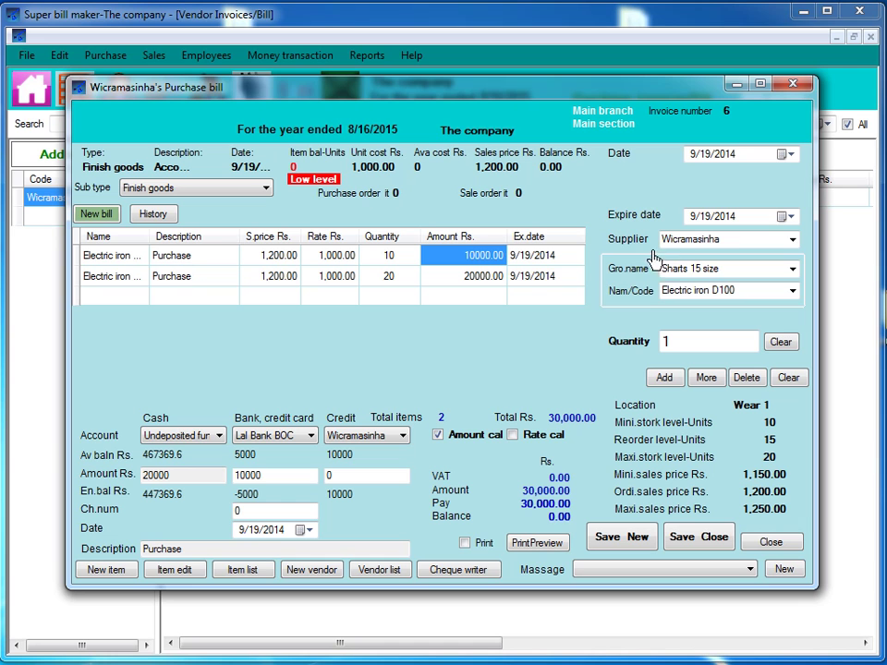
Keep the same vendor as supplier, set the credit amount to 5000 and update the bill's balances
{"action": "left_click", "coordinate": [683, 242]}
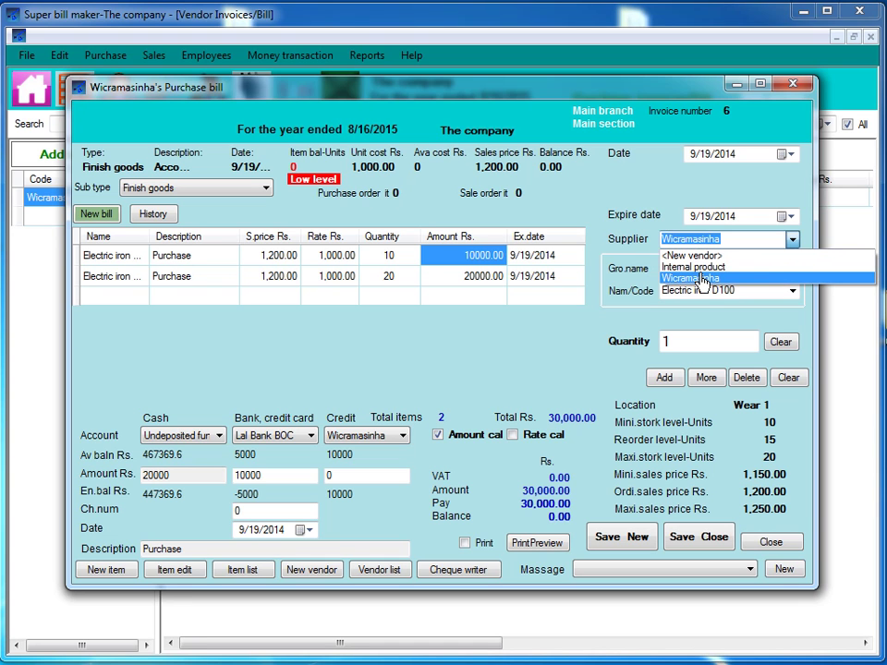
{"action": "left_click", "coordinate": [700, 279]}
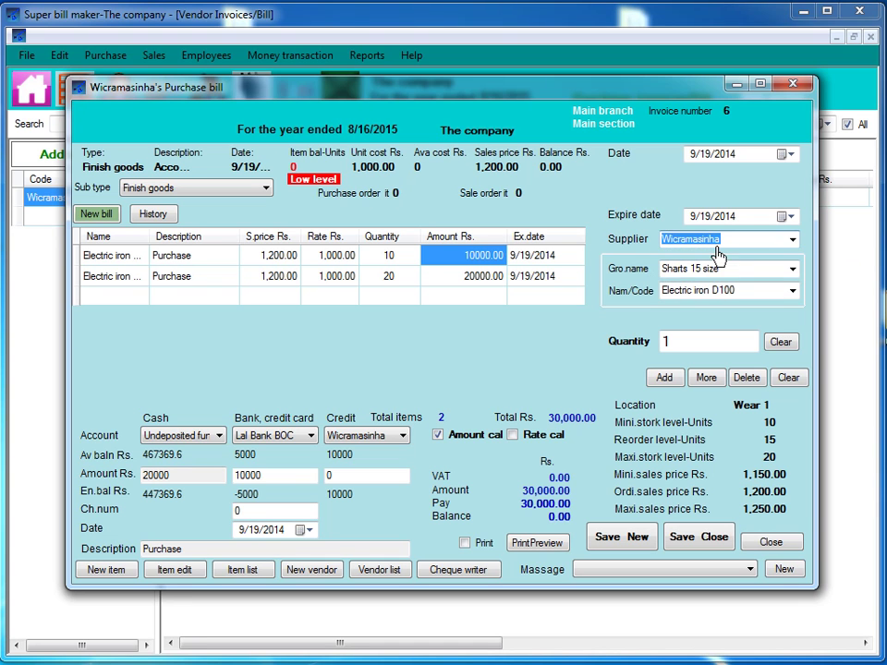
{"action": "left_click", "coordinate": [345, 480]}
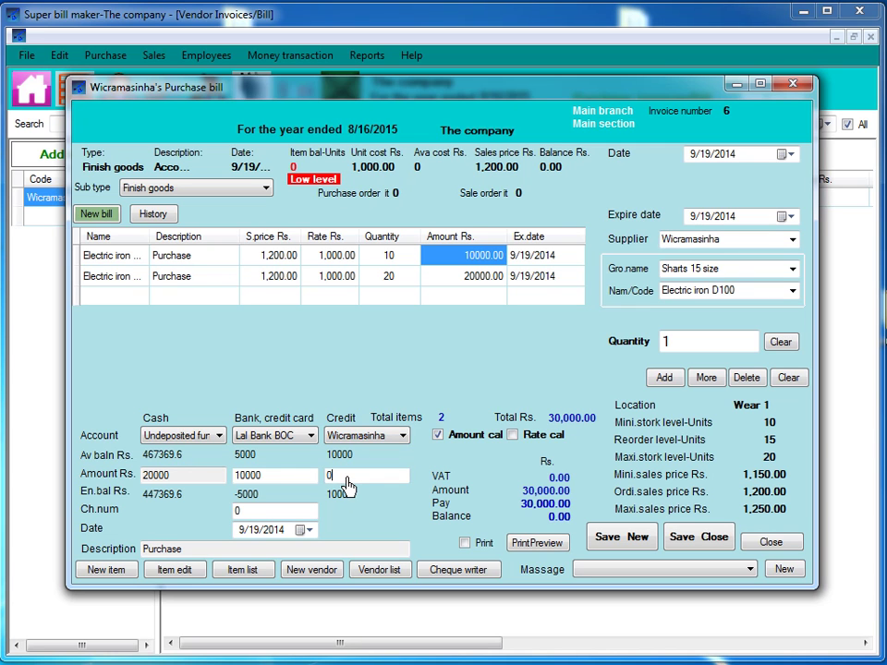
{"action": "double_click", "coordinate": [329, 482]}
{"action": "type", "text": "5000"}
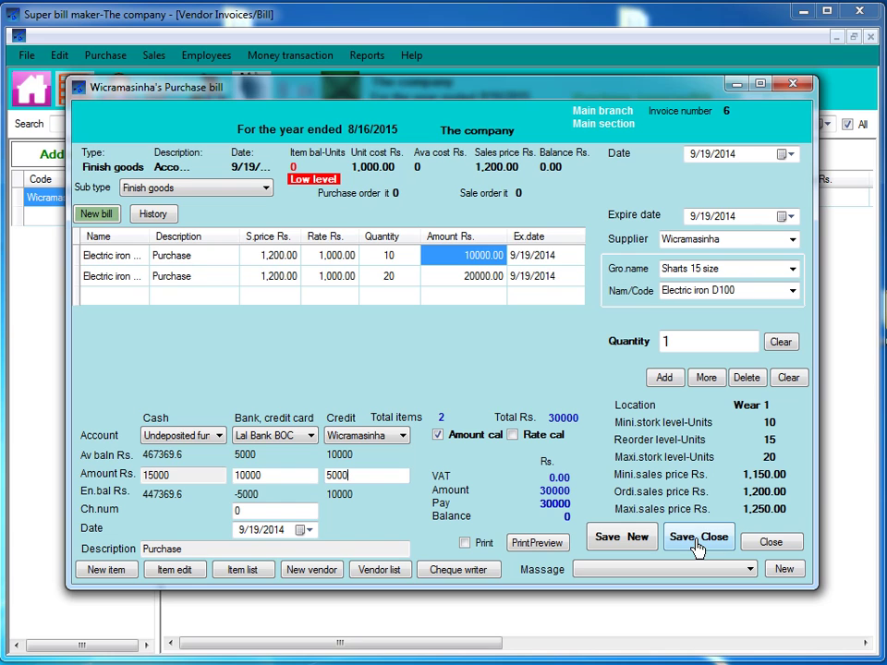
{"action": "left_click", "coordinate": [440, 277]}
{"action": "left_click", "coordinate": [442, 259]}
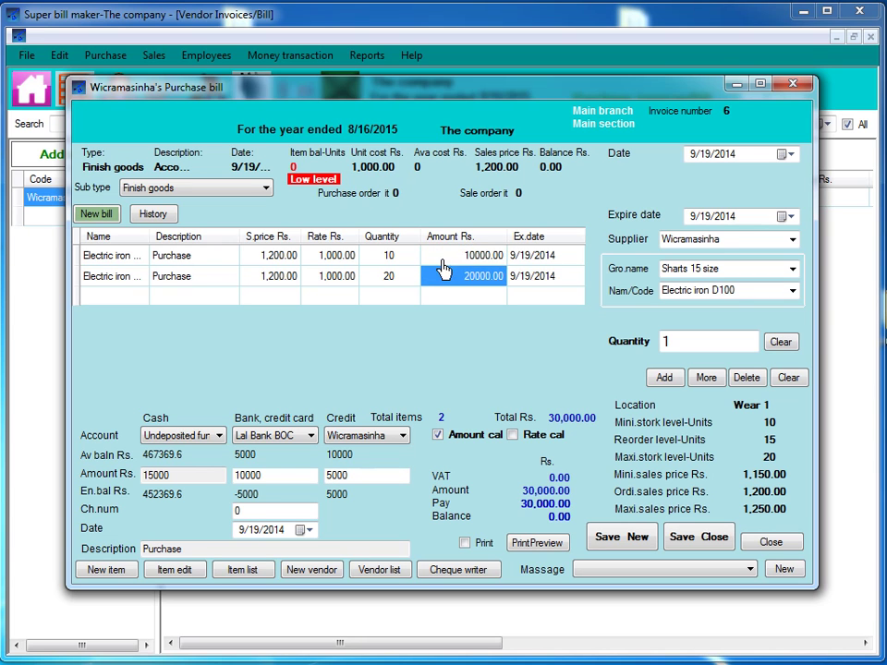
{"action": "left_click", "coordinate": [442, 279]}
{"action": "left_click", "coordinate": [440, 259]}
{"action": "left_click", "coordinate": [441, 279]}
{"action": "left_click", "coordinate": [397, 296]}
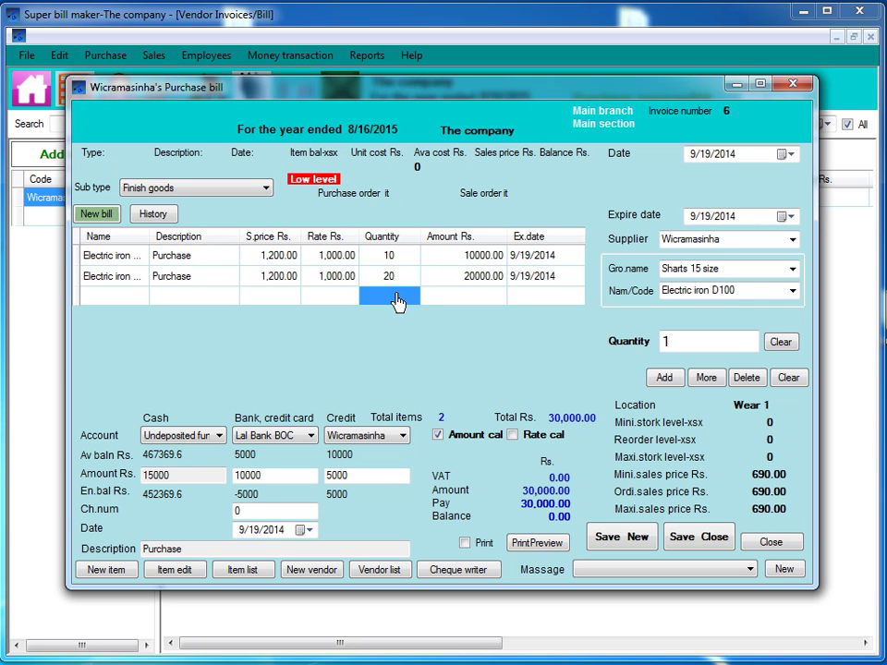
{"action": "left_click", "coordinate": [444, 279]}
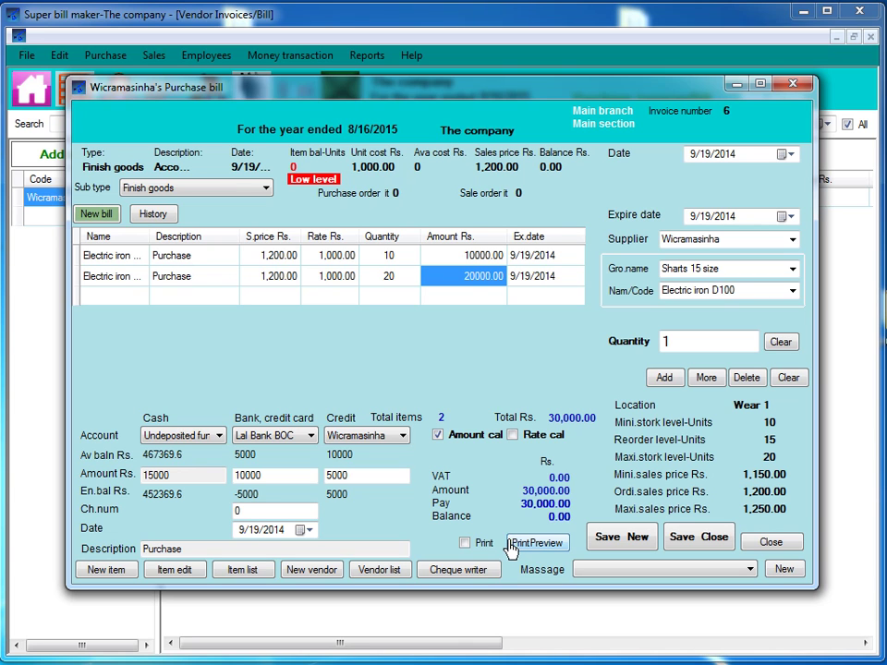
{"action": "left_click", "coordinate": [783, 571]}
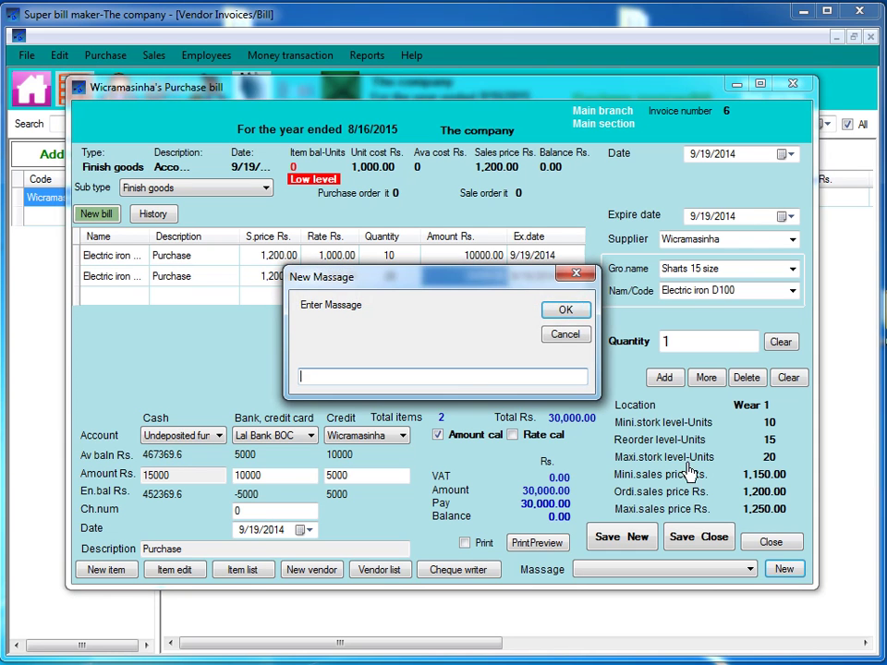
{"action": "left_click", "coordinate": [568, 337]}
{"action": "left_click", "coordinate": [435, 391]}
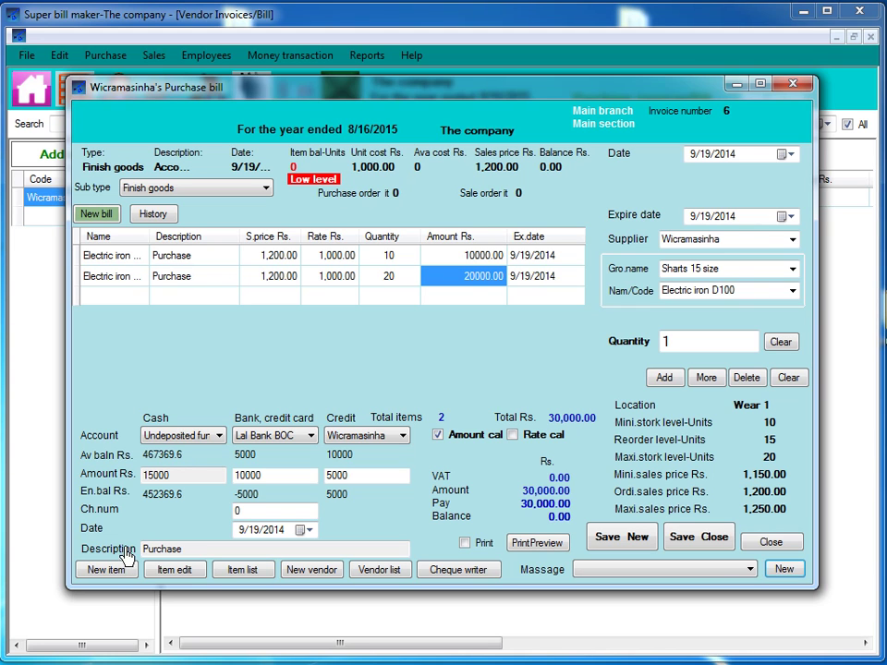
Give the bank payment cheque number 5656565 with the date 9/20/2014, and save and close the purchase bill
{"action": "left_click", "coordinate": [193, 550]}
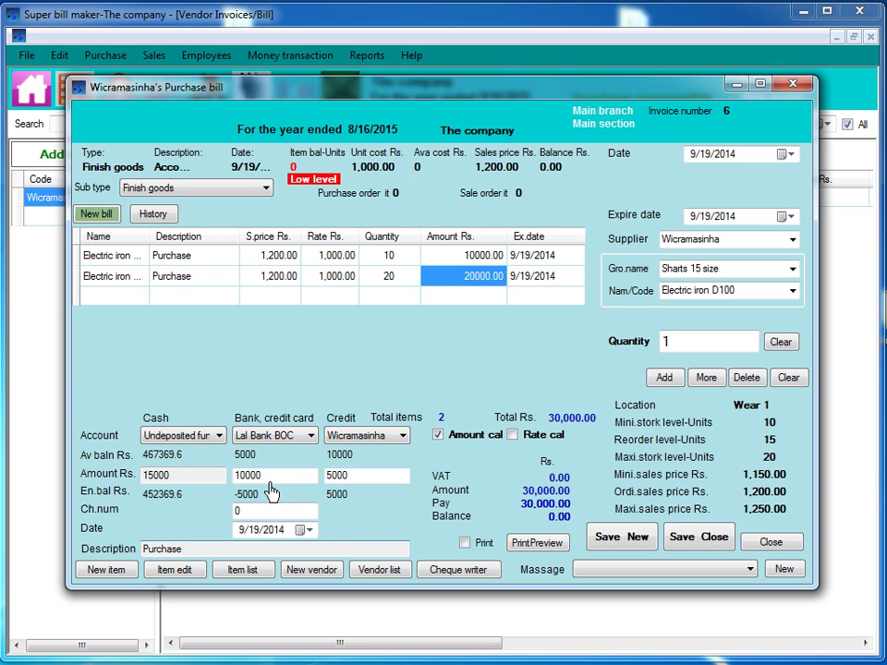
{"action": "double_click", "coordinate": [231, 513]}
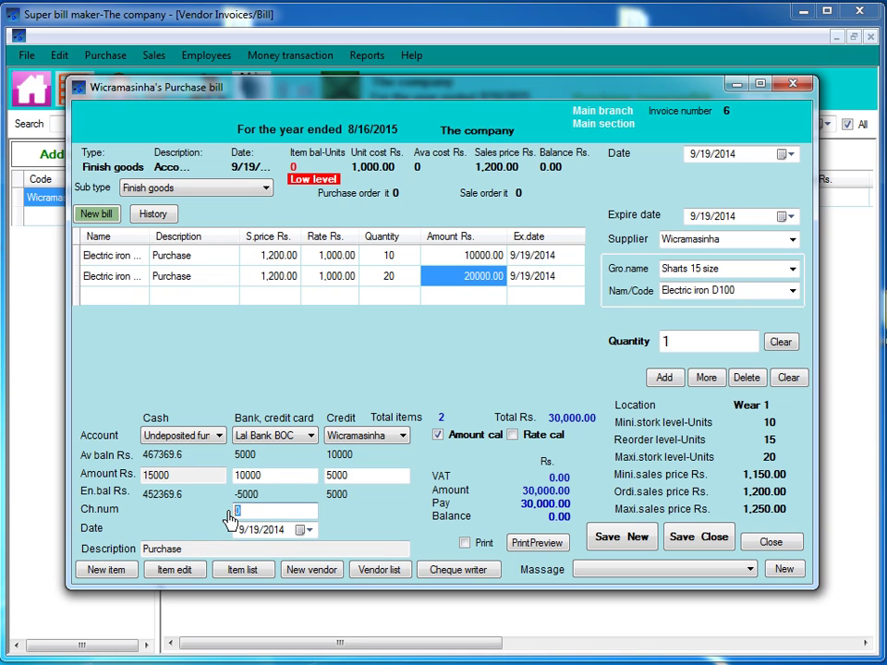
{"action": "type", "text": "5656565"}
{"action": "left_click", "coordinate": [305, 529]}
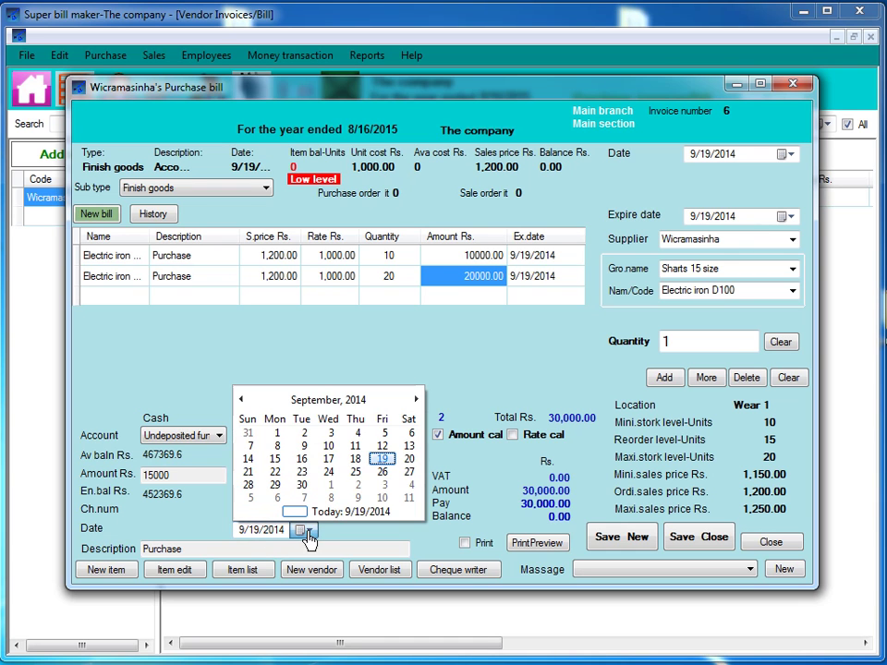
{"action": "left_click", "coordinate": [408, 459]}
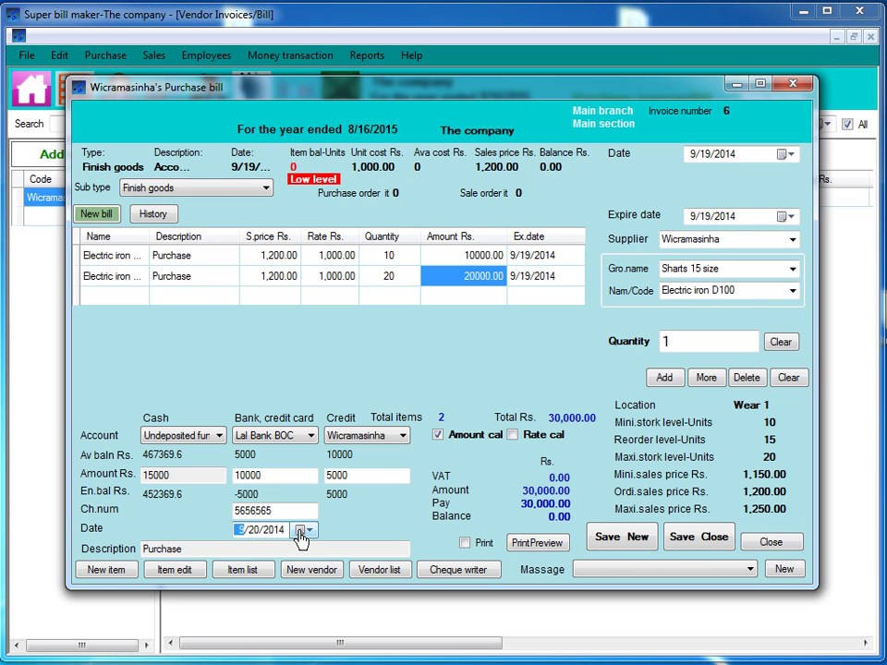
{"action": "left_click", "coordinate": [693, 547]}
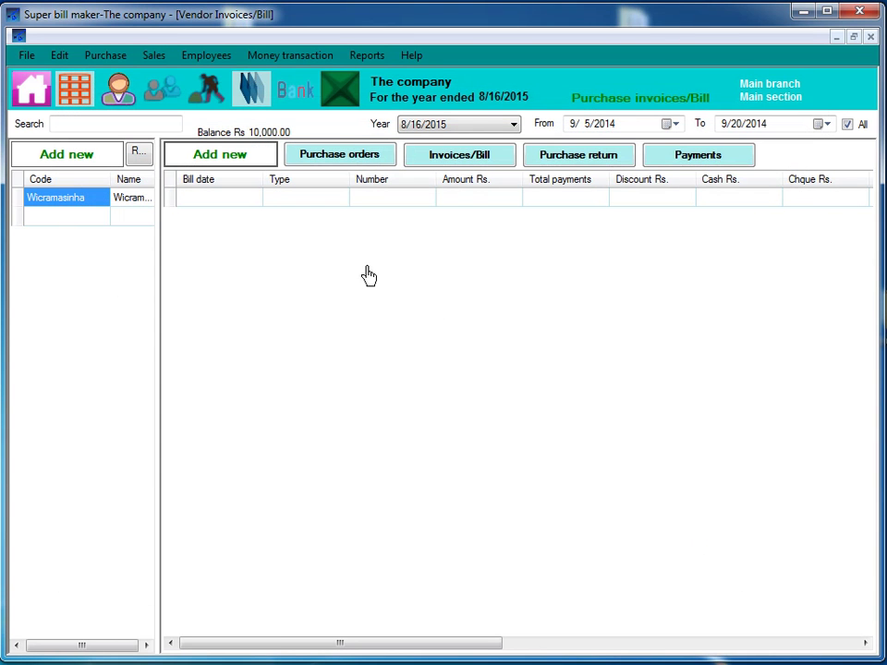
List the vendor's invoices and bills and examine the saved bill's amount, total payments, cash, cheque and credit columns
{"action": "left_click", "coordinate": [467, 159]}
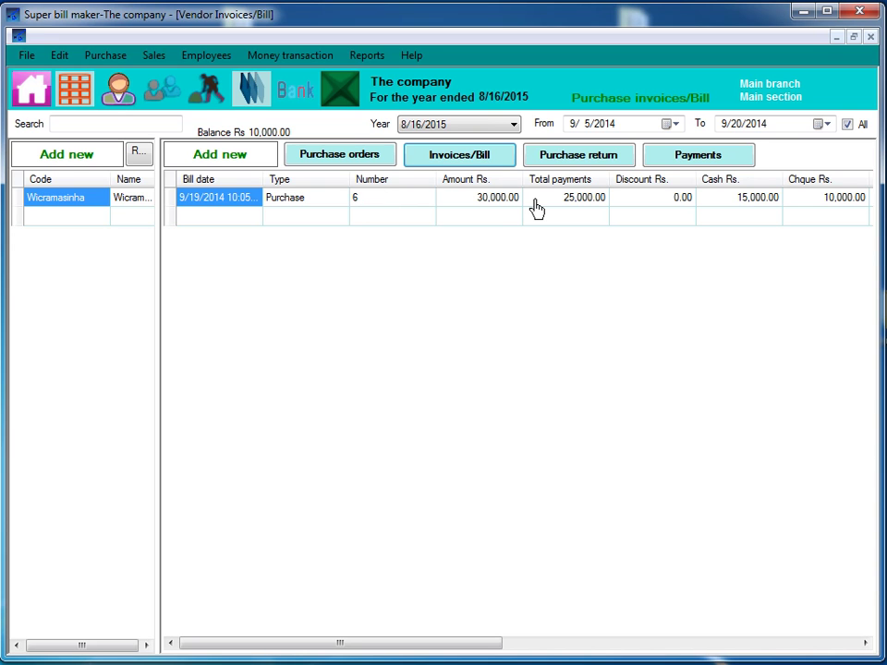
{"action": "left_click", "coordinate": [462, 202]}
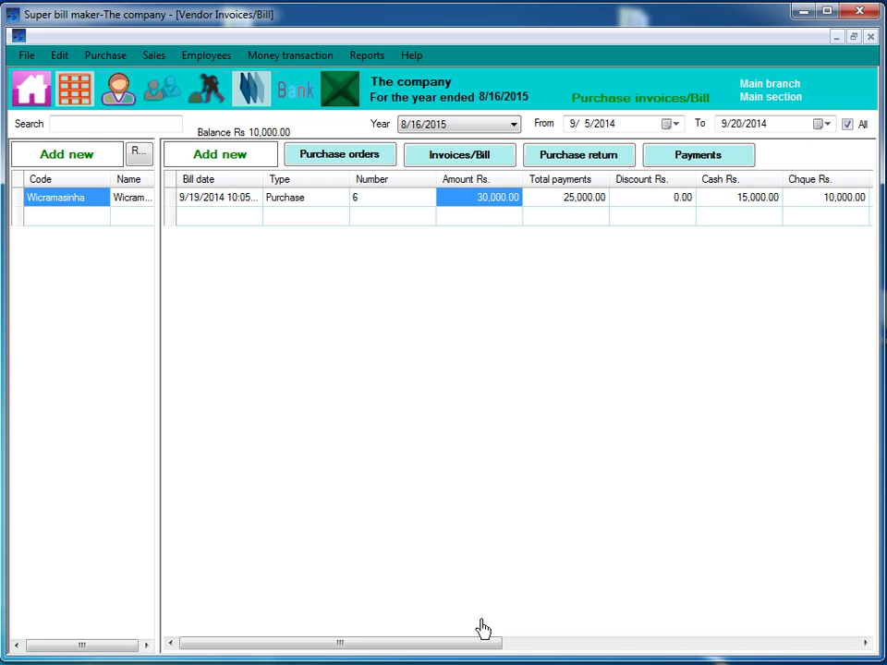
{"action": "left_click_drag", "start_coordinate": [477, 653], "coordinate": [562, 648]}
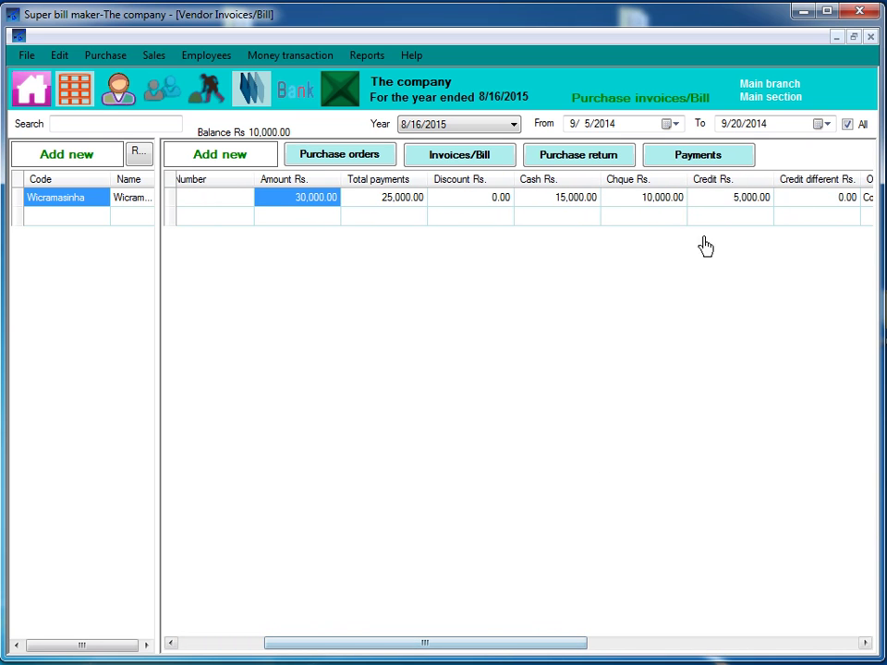